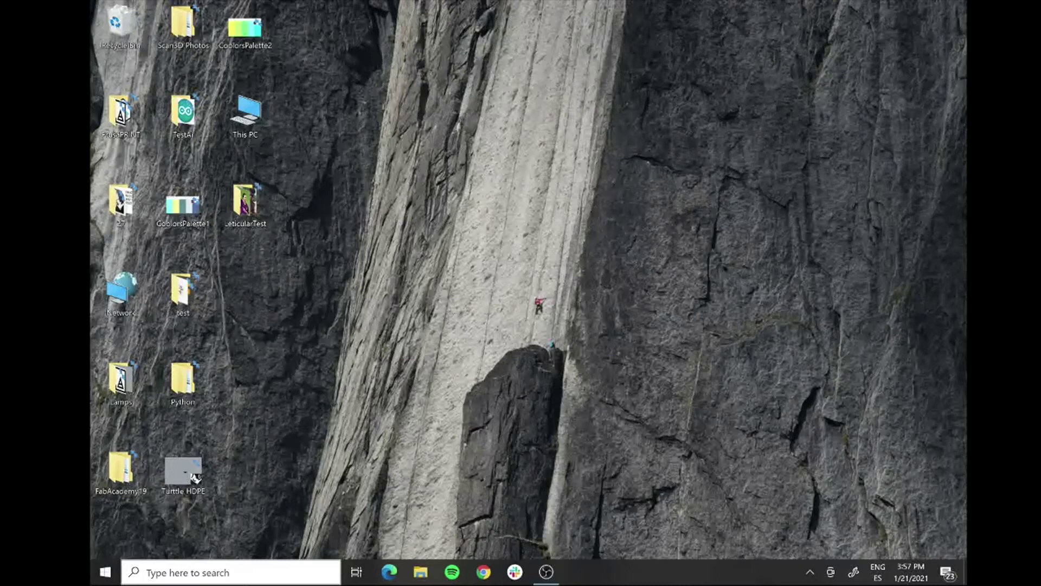
- Launch CutStudio from the Start menu search and zoom out to 25% to see the whole blank page
click(211, 573)
text(cu)
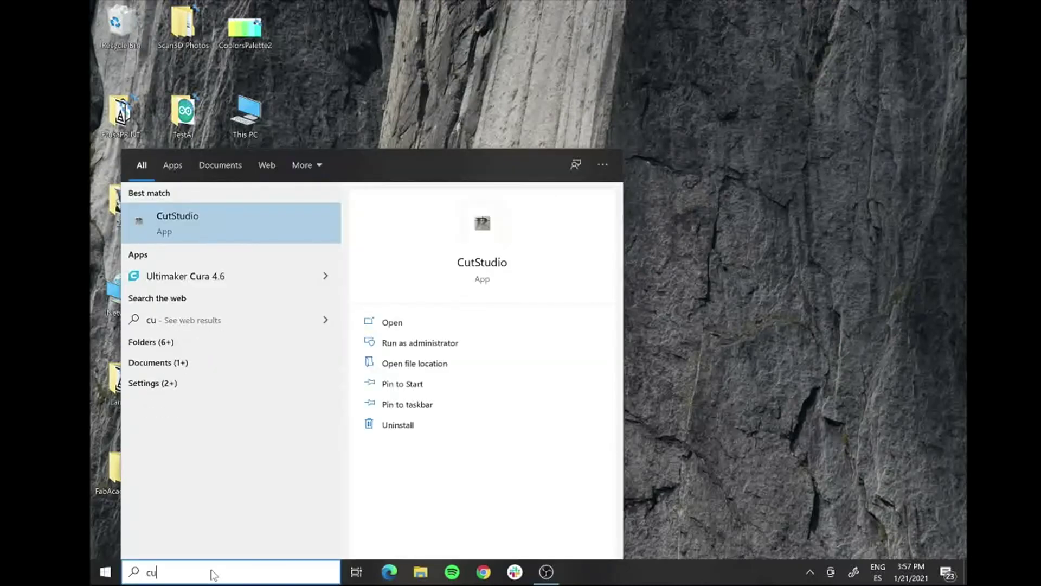
key(Return)
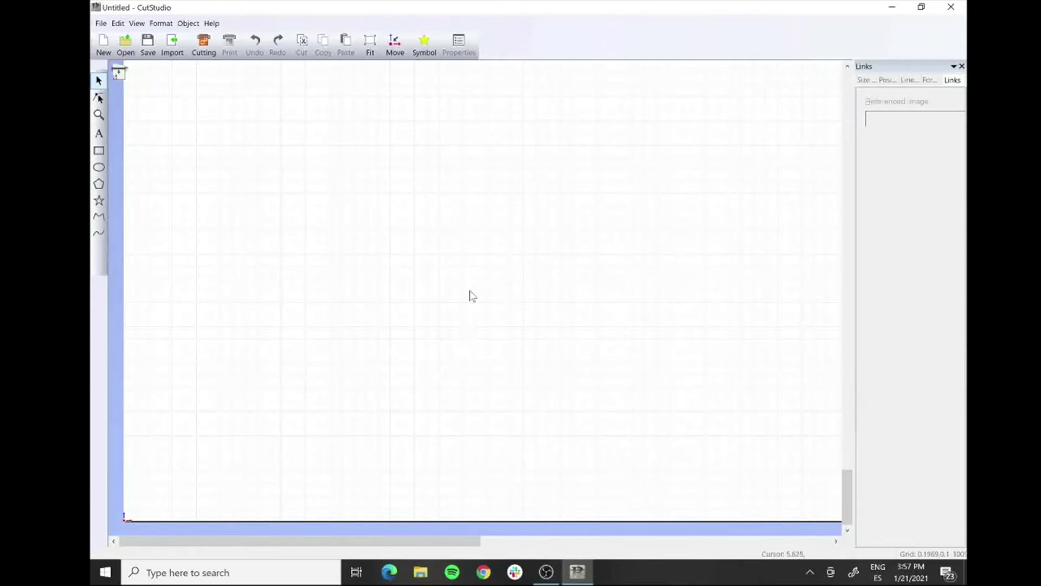
scroll(404, 284, down, 2)
scroll(416, 290, down, 3)
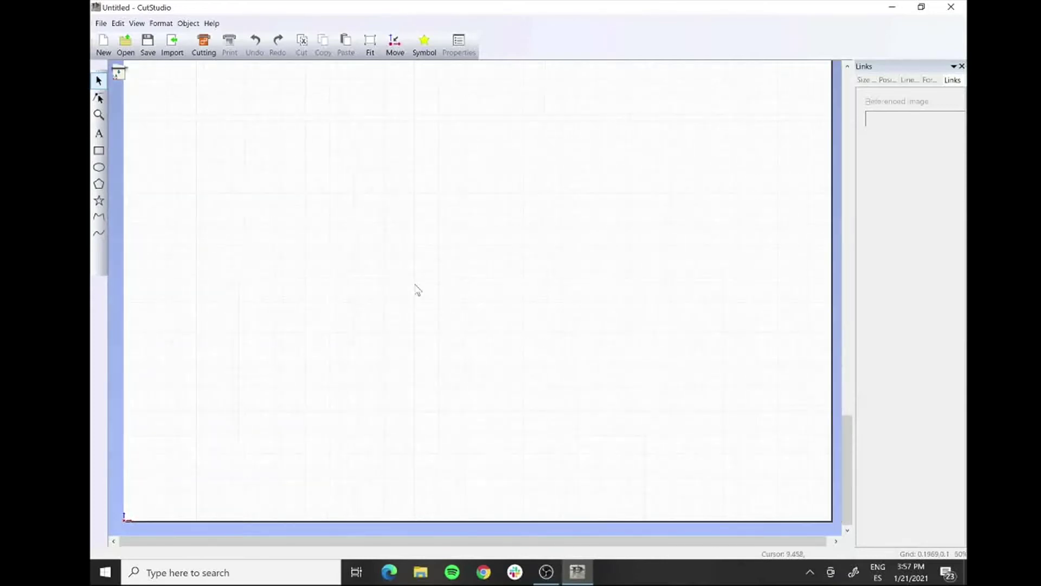
scroll(408, 287, down, 2)
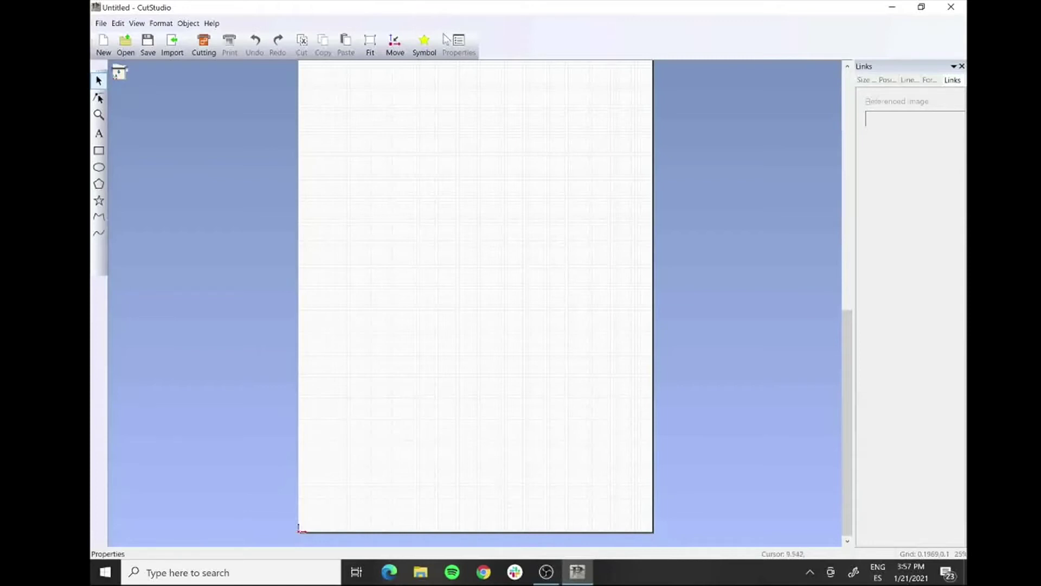
- Read the 543.0 mm vinyl width from the cutter in Cutting Setup properties and apply it to the page
click(101, 24)
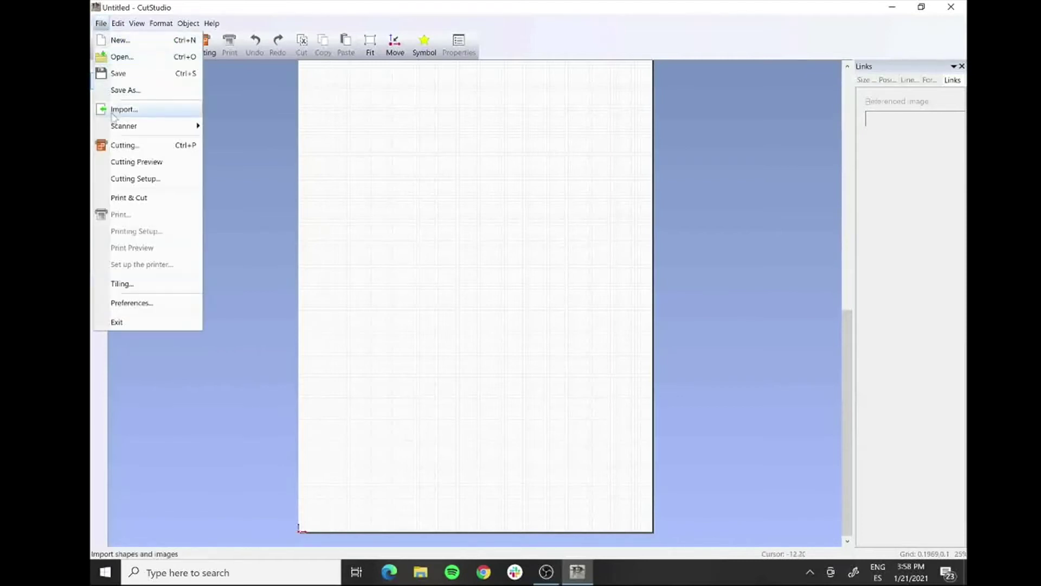
click(146, 179)
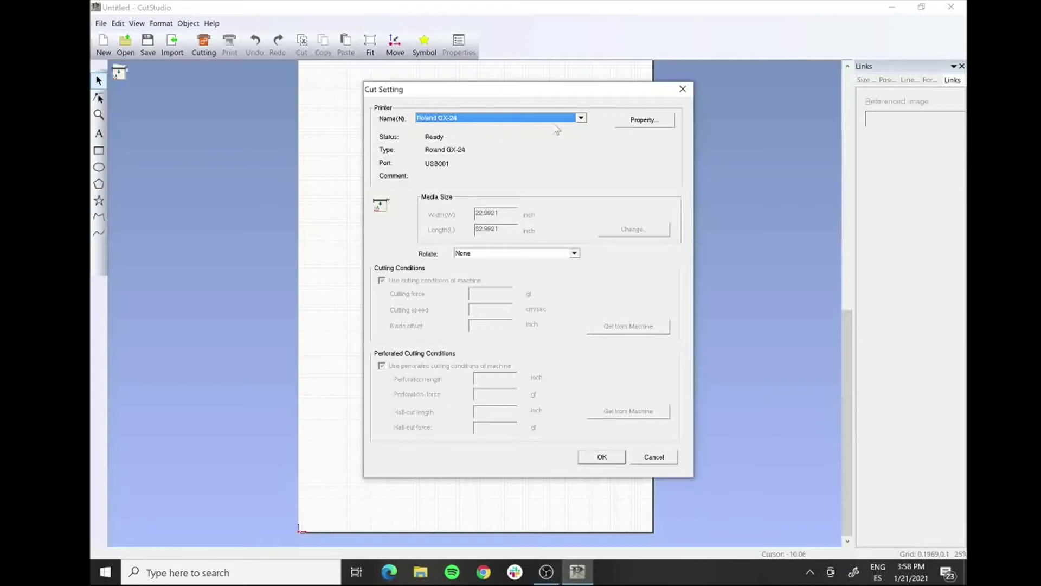
click(654, 120)
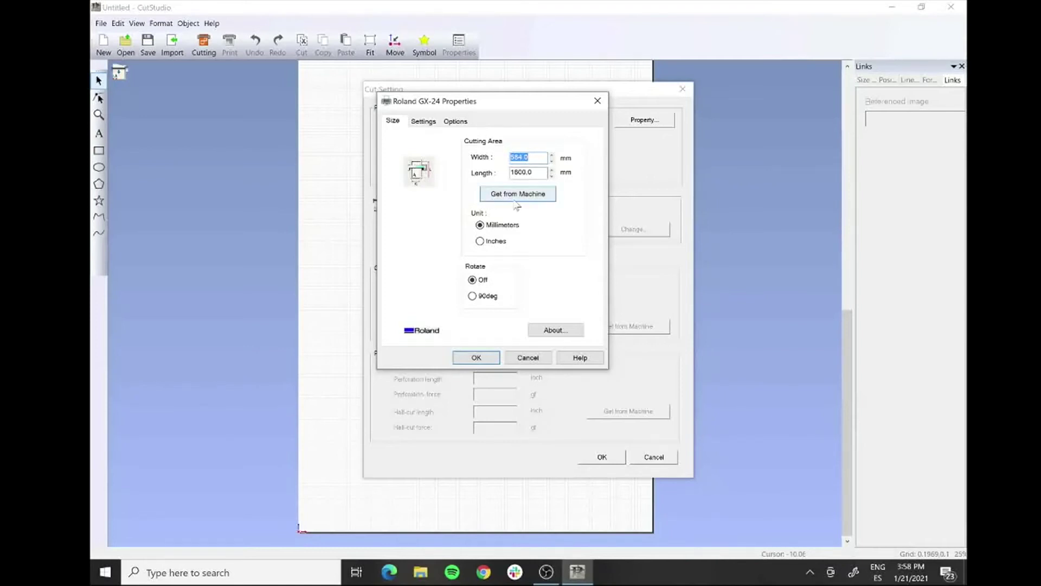
click(522, 203)
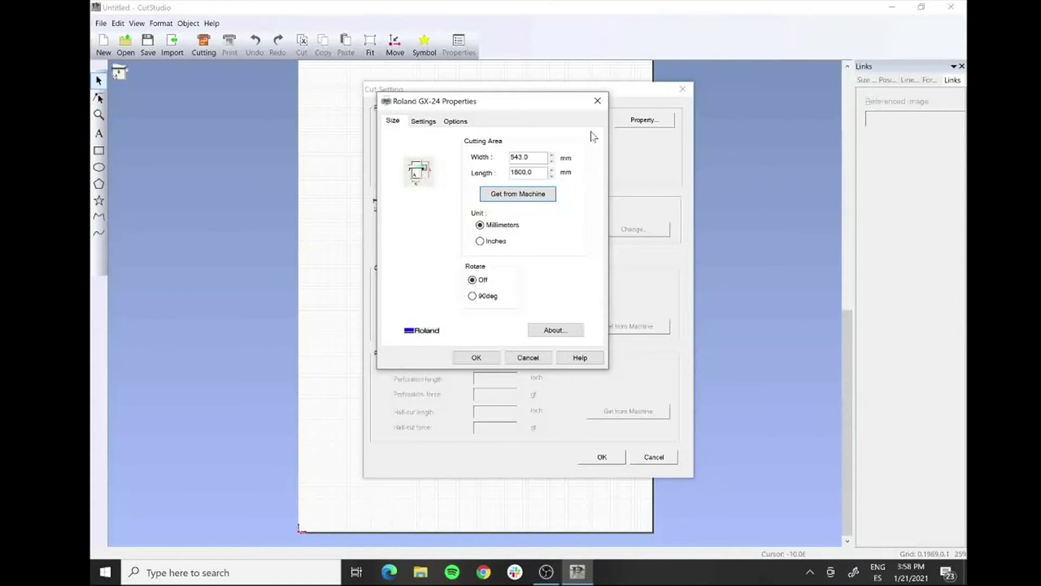
click(516, 158)
click(476, 357)
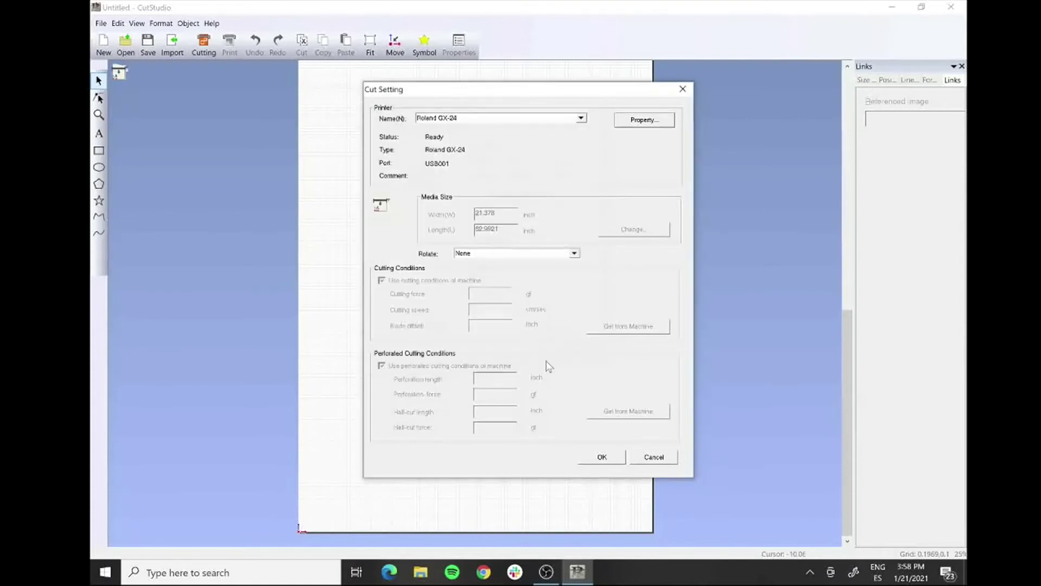
click(602, 457)
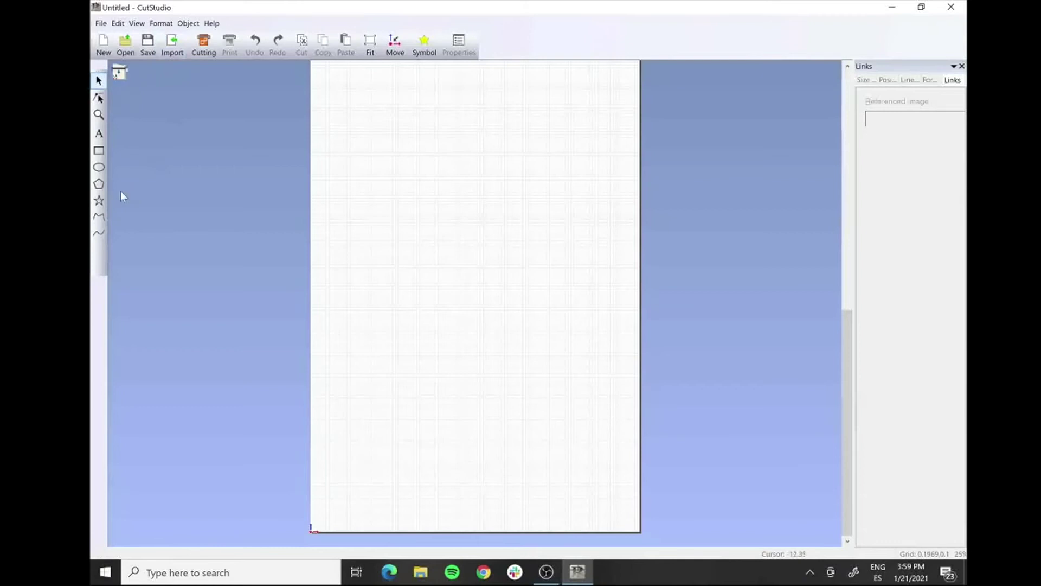
- Add a 'Hello' text line near the bottom-left of the page
click(99, 135)
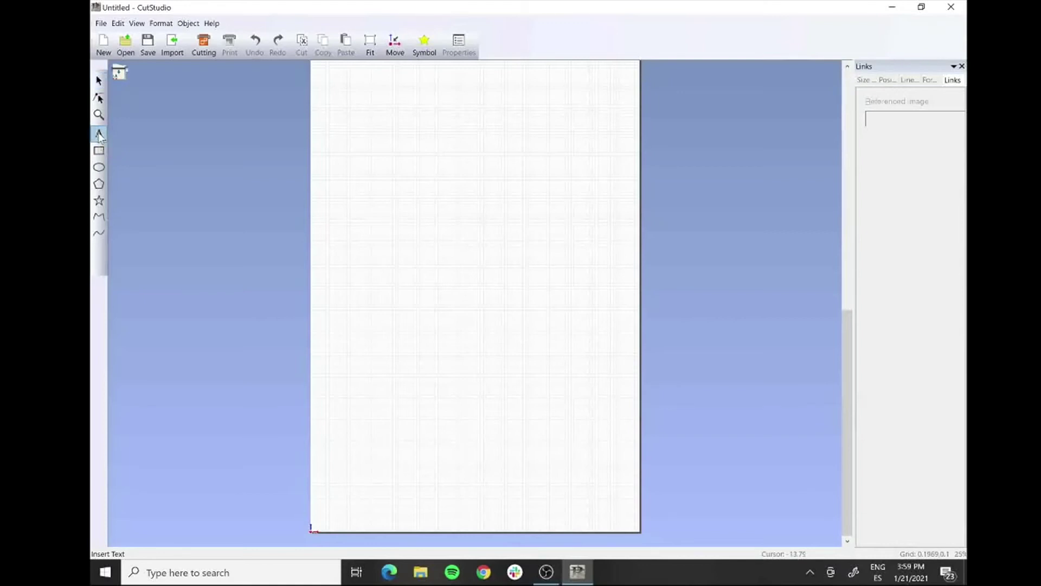
click(324, 503)
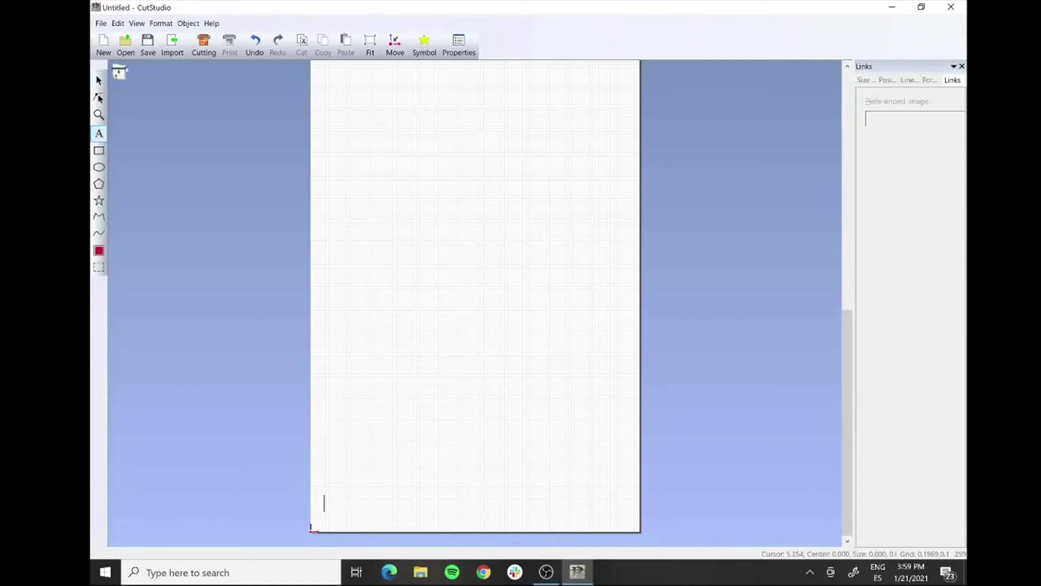
text(h)
text(i)
text(ello)
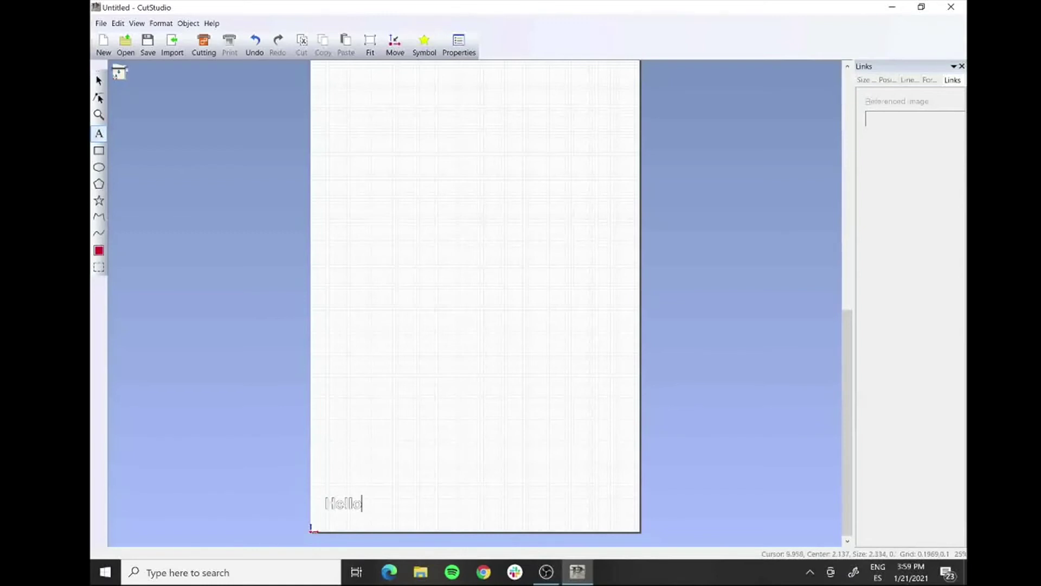
- Nudge the Hello text slightly down-left and drag a corner handle to enlarge it
click(99, 80)
drag(342, 504, 336, 515)
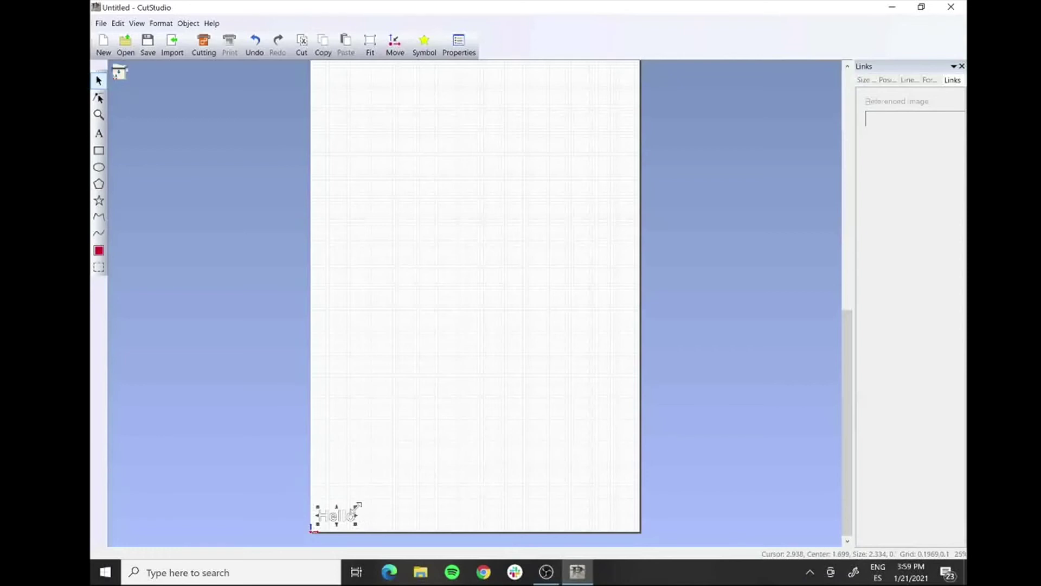
mouse_move(355, 506)
mouse_down()
mouse_move(384, 488)
mouse_move(419, 489)
mouse_move(372, 492)
mouse_move(362, 505)
mouse_up()
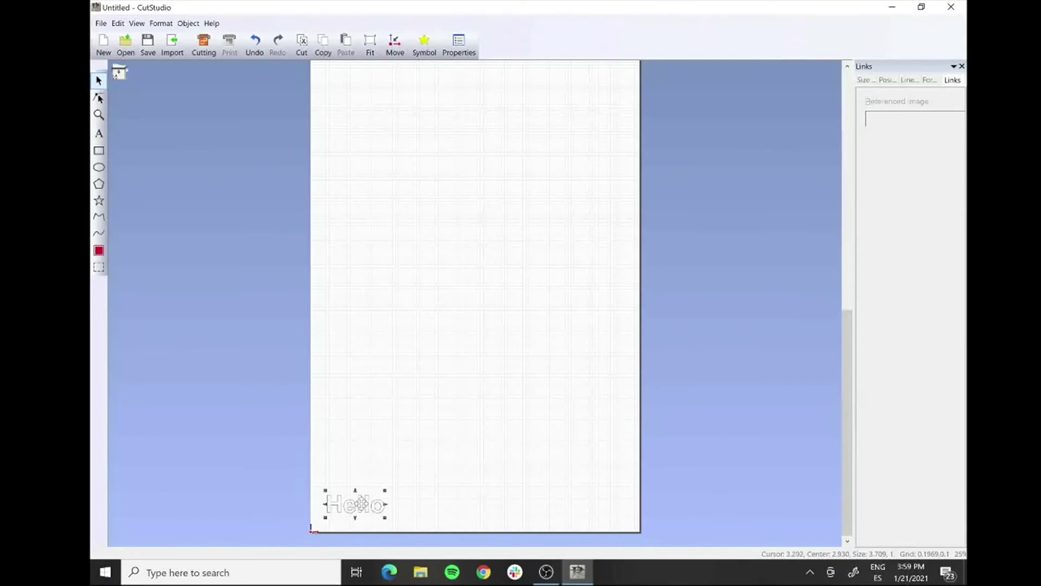
- Show the Hello text's Format > Properties Size and Shape tab: 3.7092 by 1.1554 inches
click(184, 24)
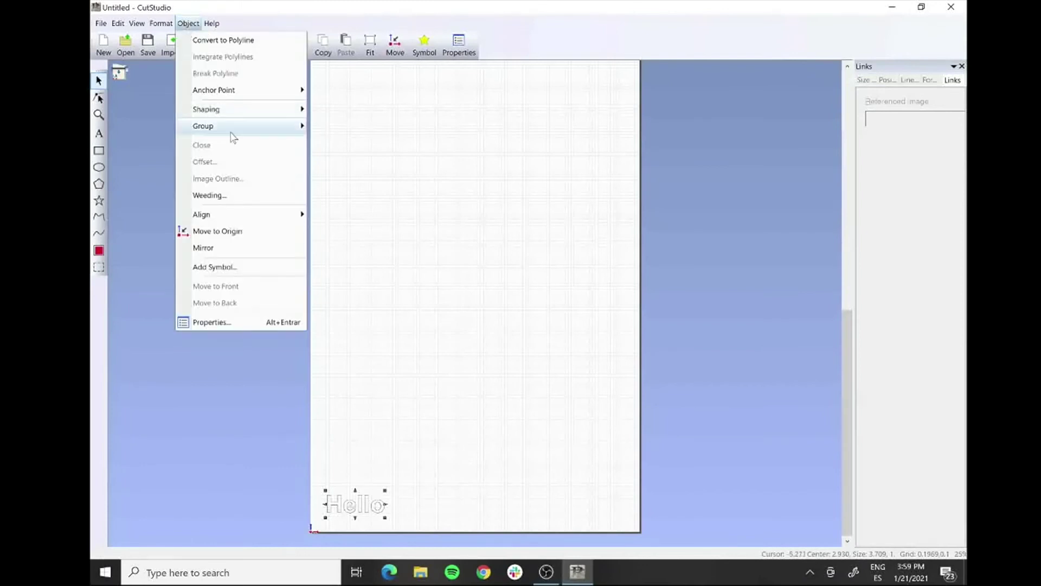
mouse_move(286, 215)
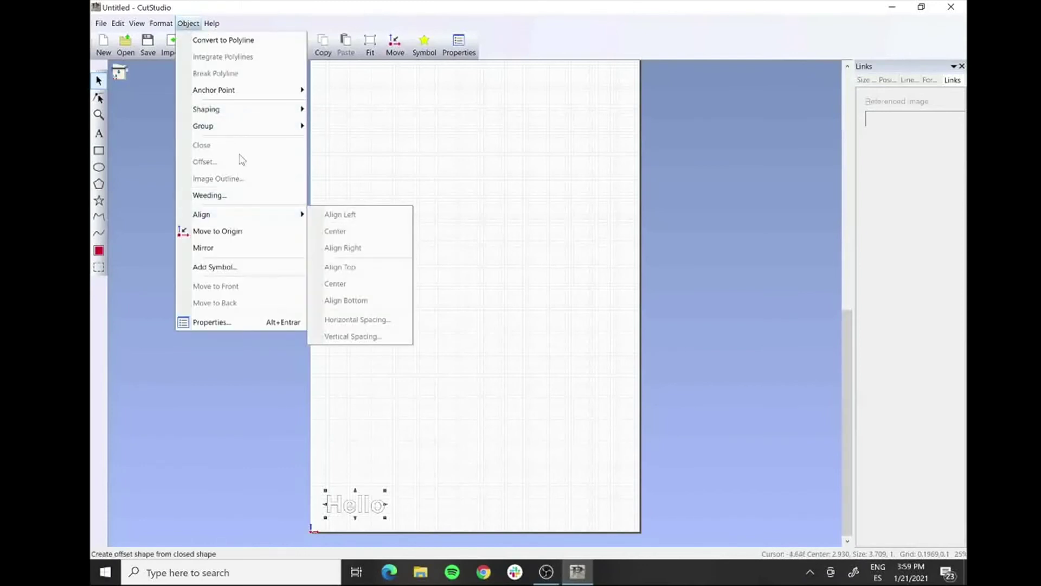
click(188, 23)
click(161, 24)
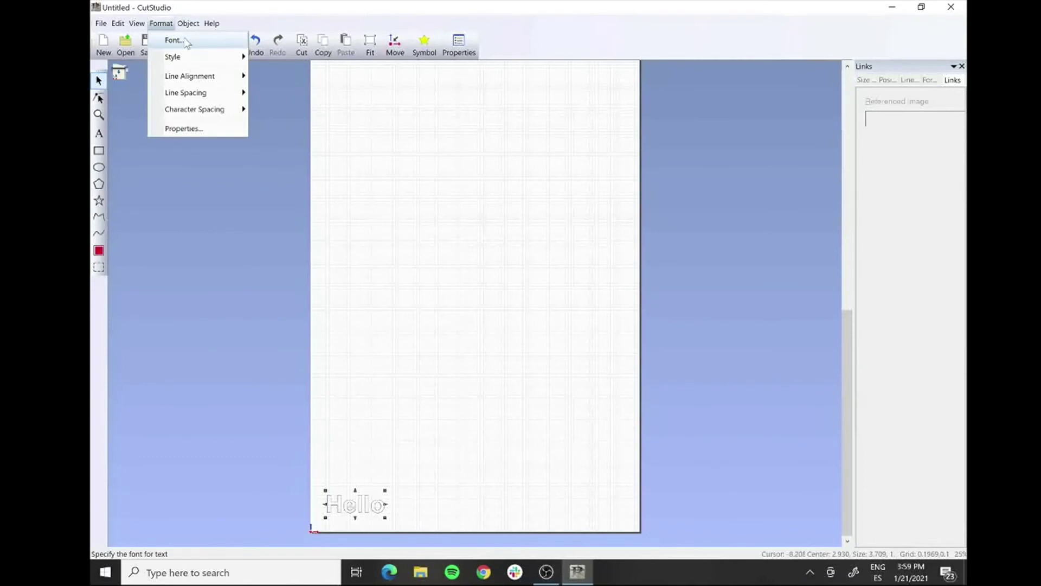
click(197, 129)
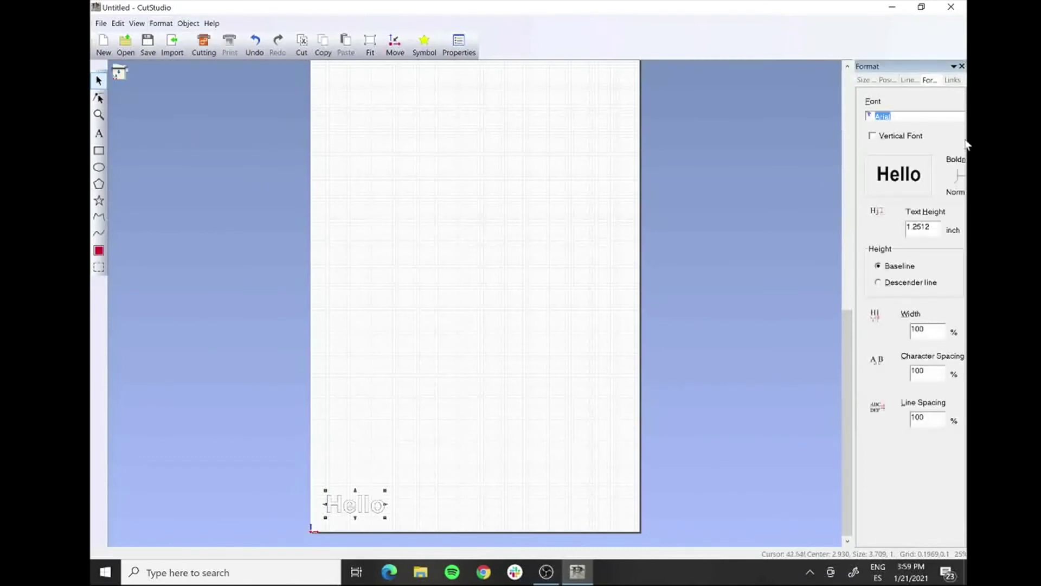
drag(859, 136, 748, 140)
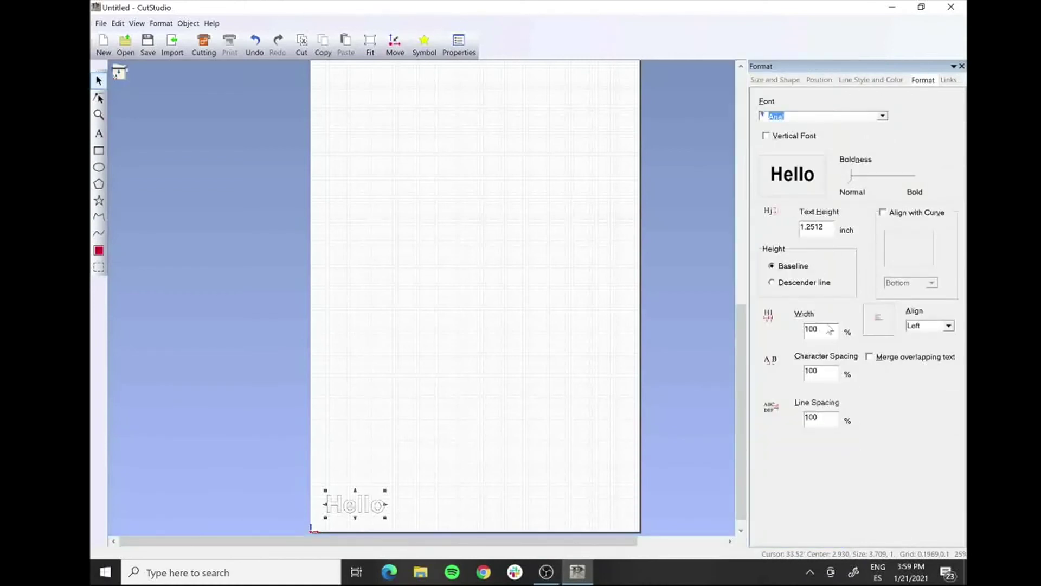
click(891, 80)
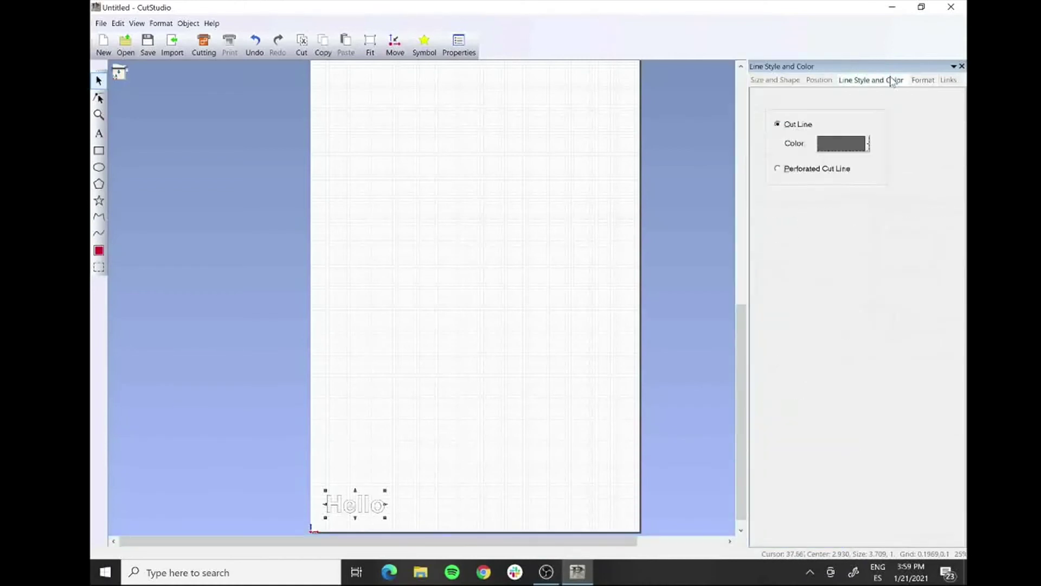
click(818, 80)
click(786, 81)
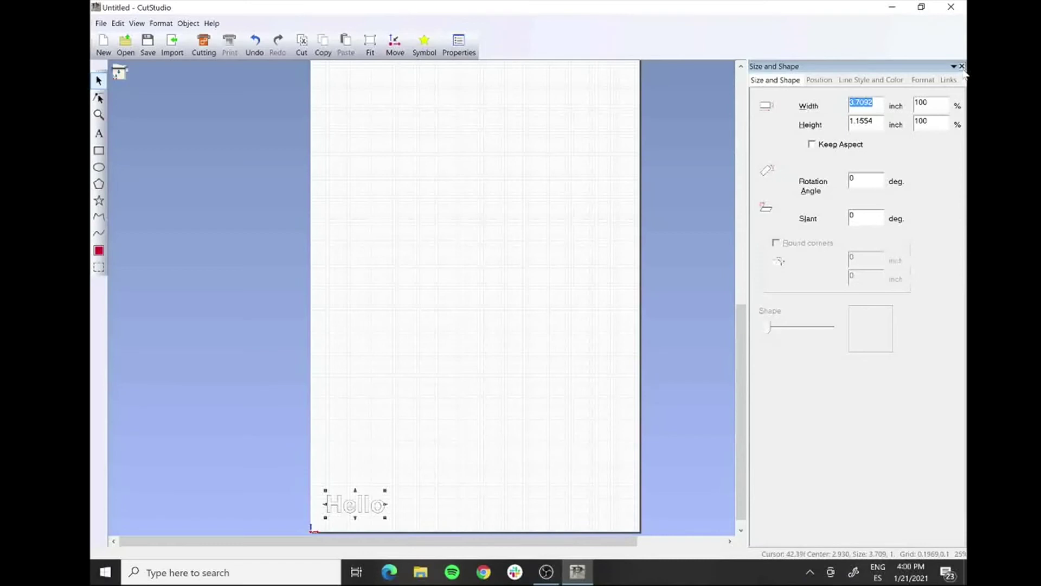
- Deselect Hello, fit the page in view, and draw a 4.4141 by 1.901 inch rectangle around it
click(453, 505)
click(373, 512)
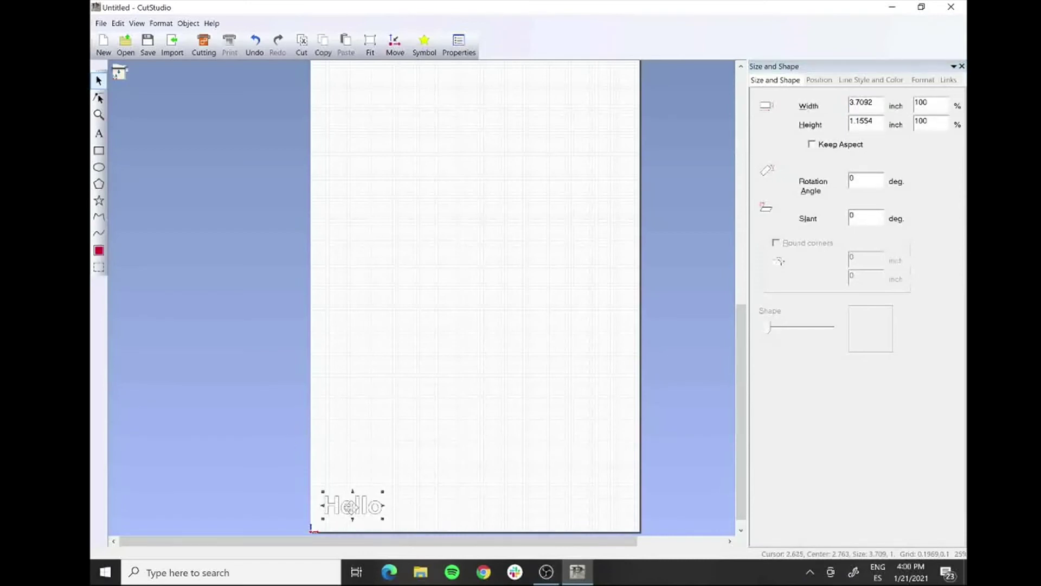
click(400, 485)
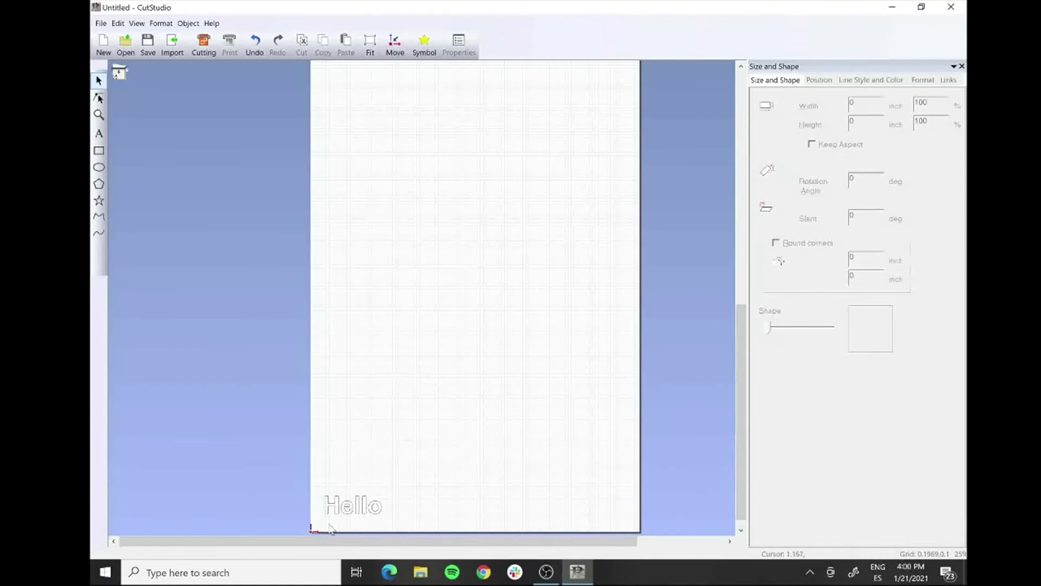
scroll(329, 527, up, 3)
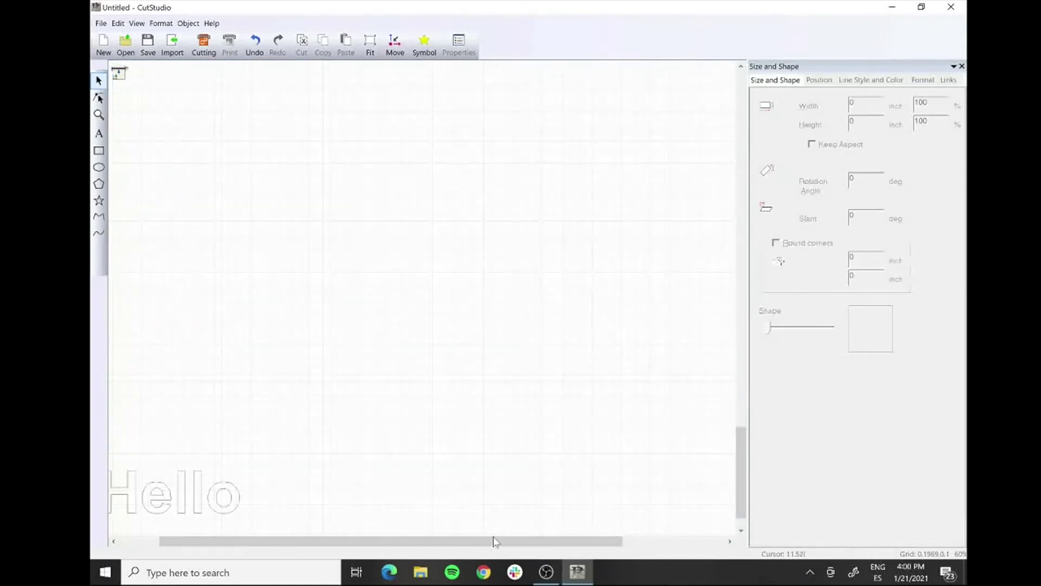
drag(494, 542, 442, 542)
scroll(323, 454, down, 1)
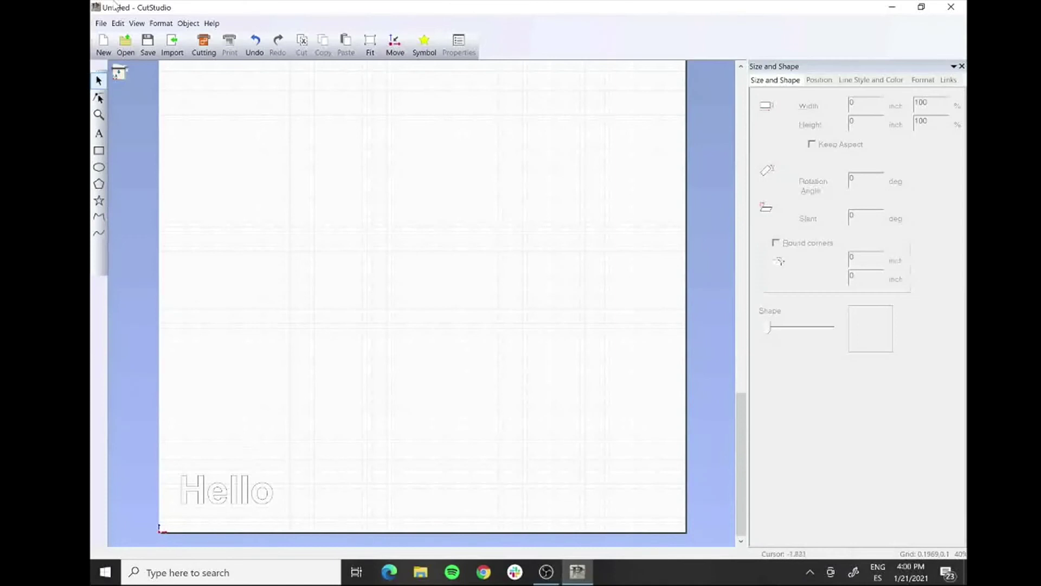
click(99, 150)
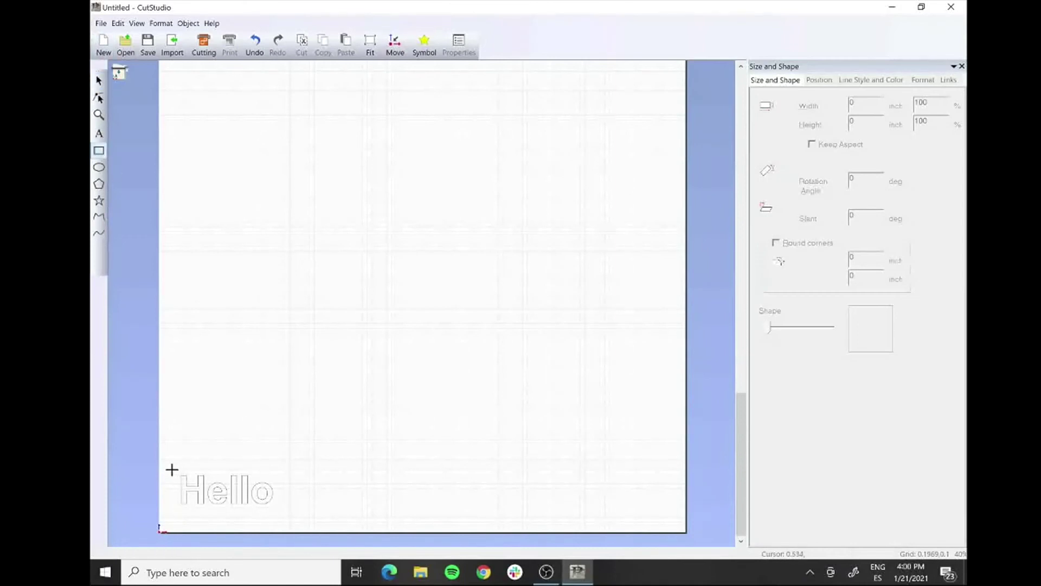
drag(172, 468, 281, 515)
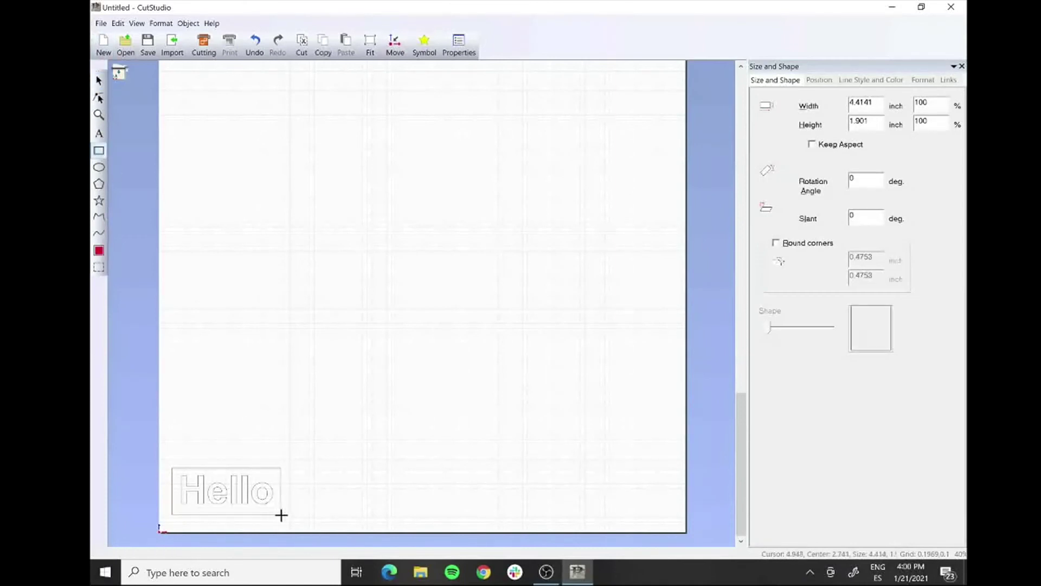
key(Escape)
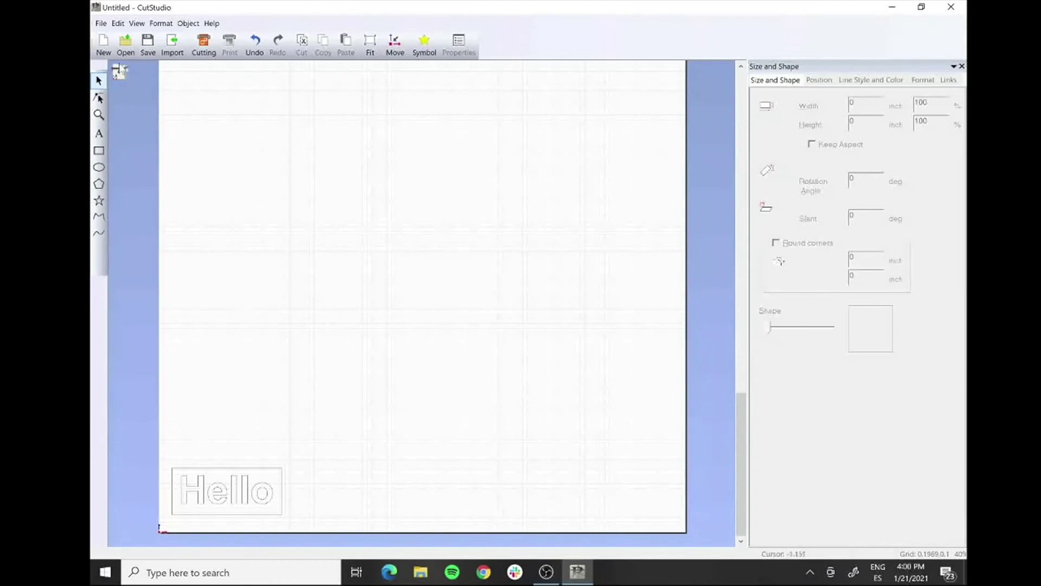
- Open File > Cutting to preview the Hello design's cut job for the Roland GX-24
click(102, 23)
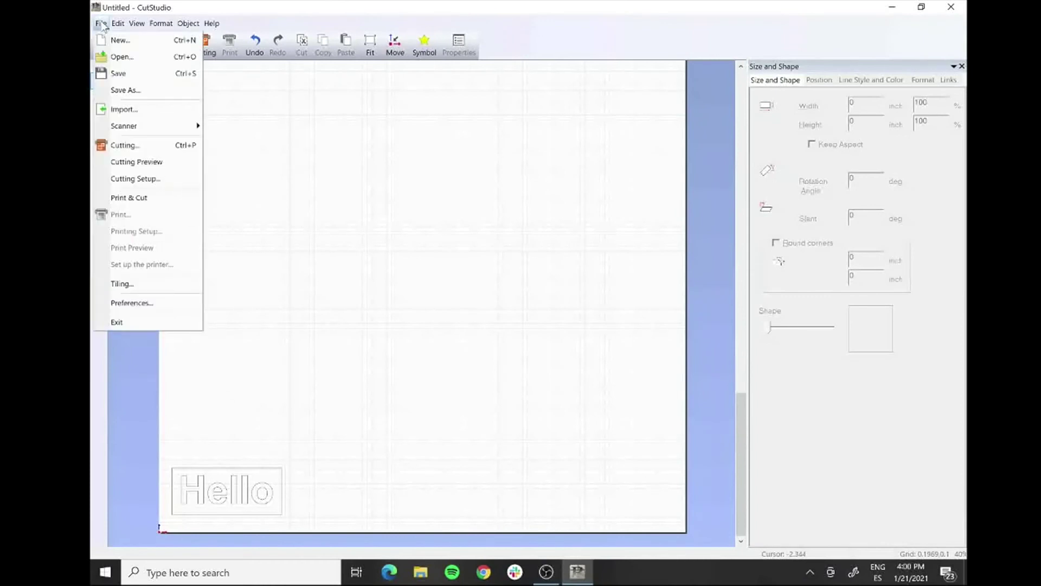
click(139, 147)
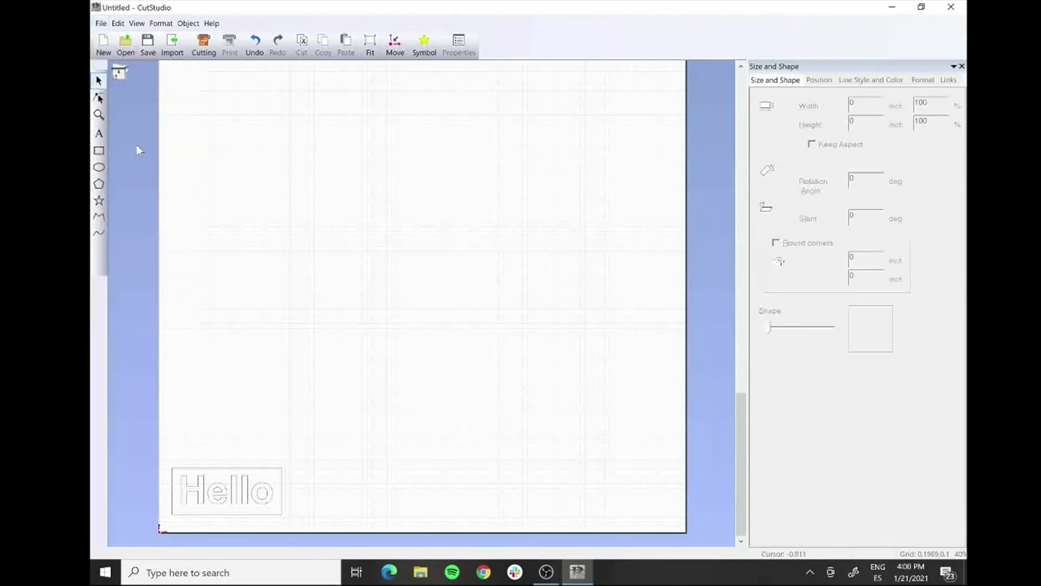